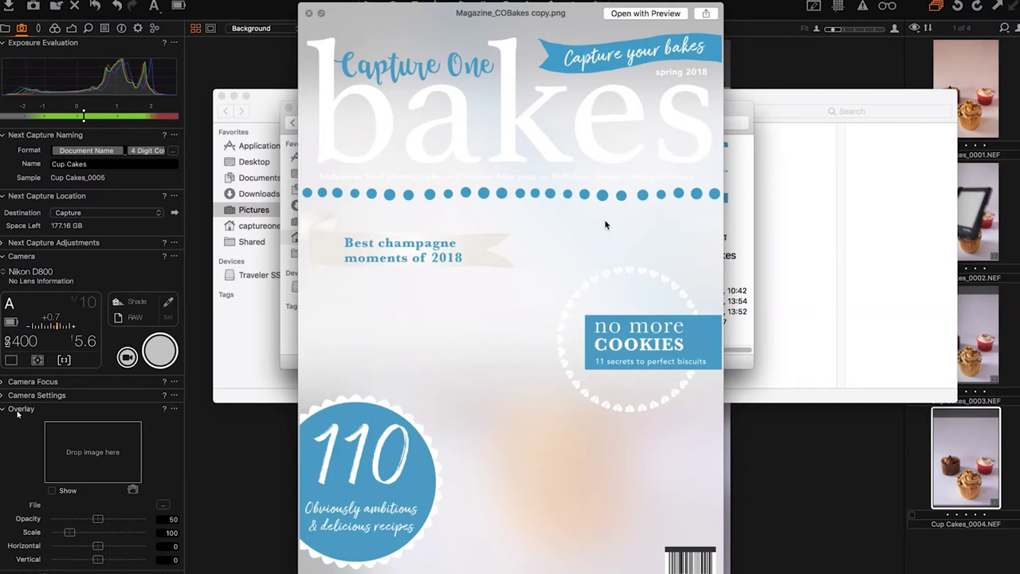
- Overlay Magazine_COBakes on the cupcake shot at 100% opacity with thirds grid lines
key("space")
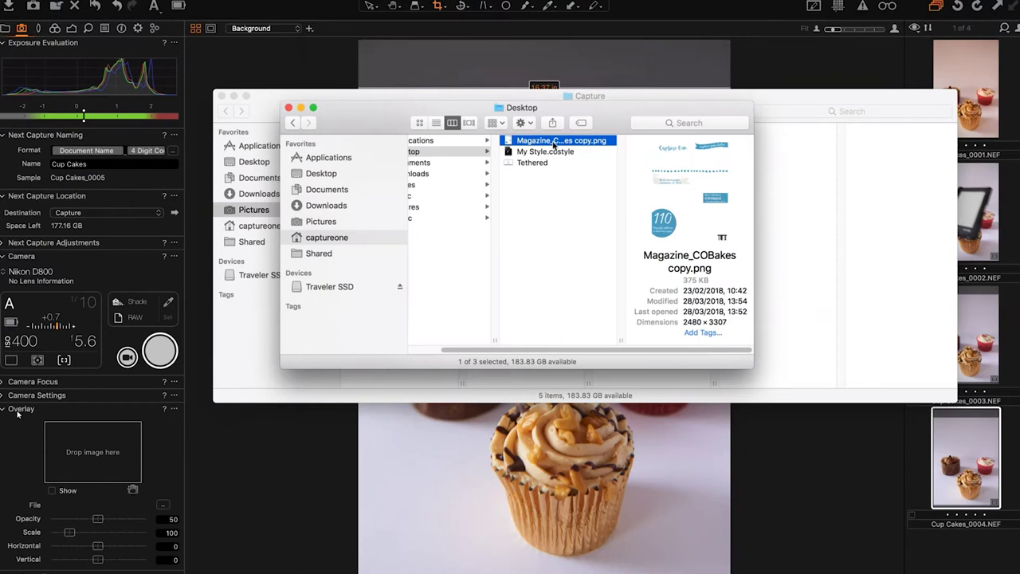
left_click_drag(553, 144, 94, 456)
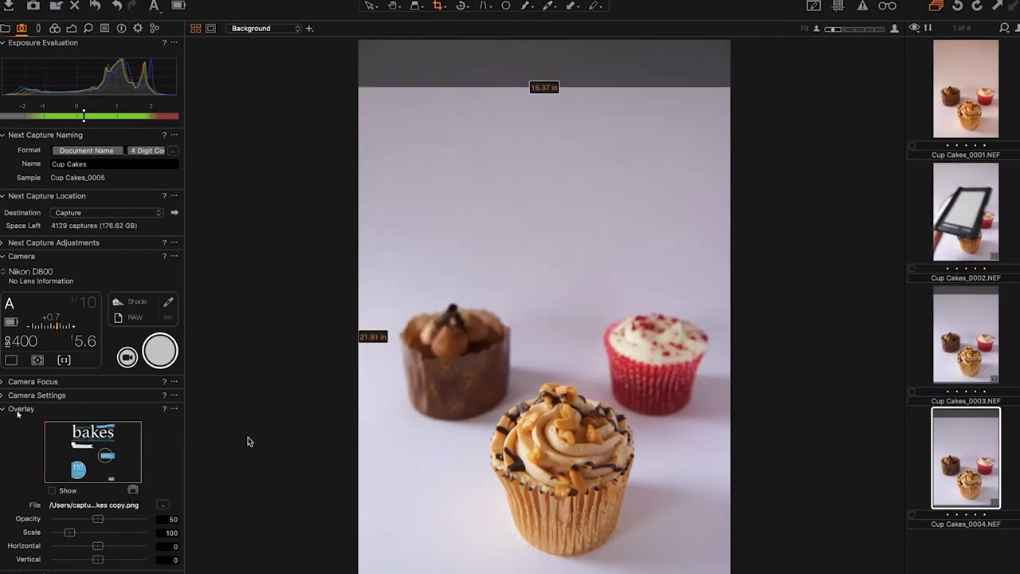
left_click(52, 490)
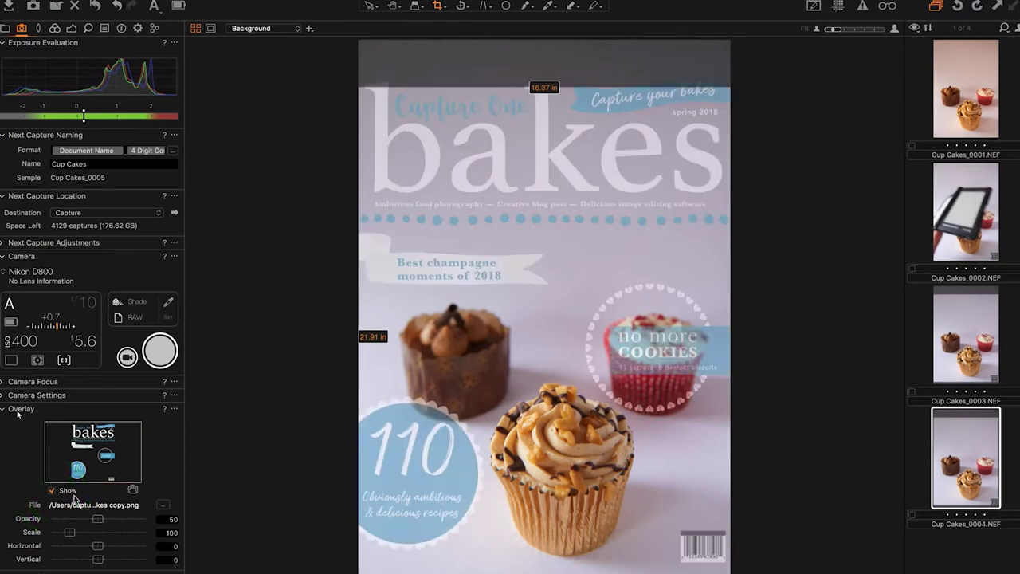
left_click_drag(98, 519, 183, 519)
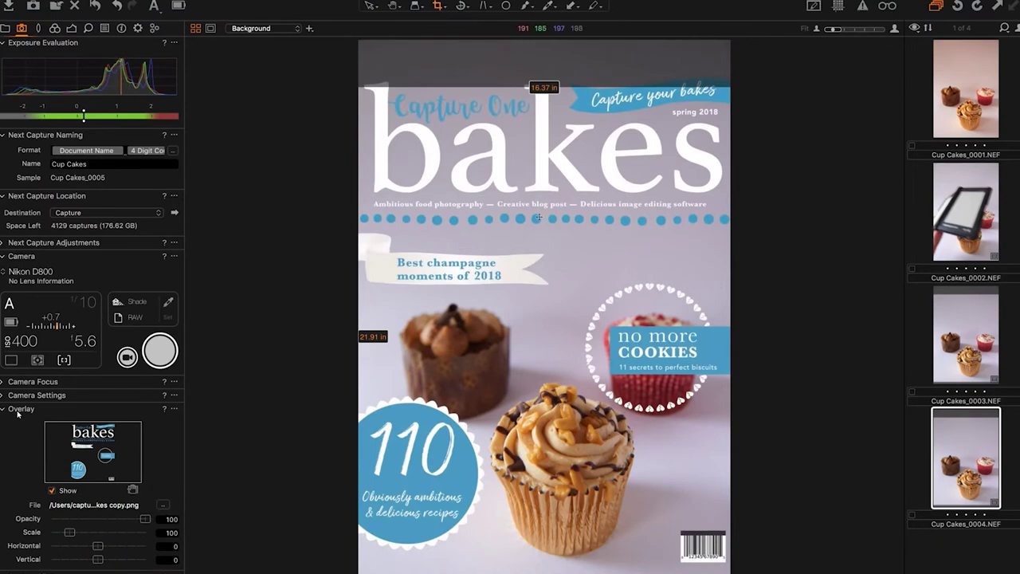
left_click(20, 567)
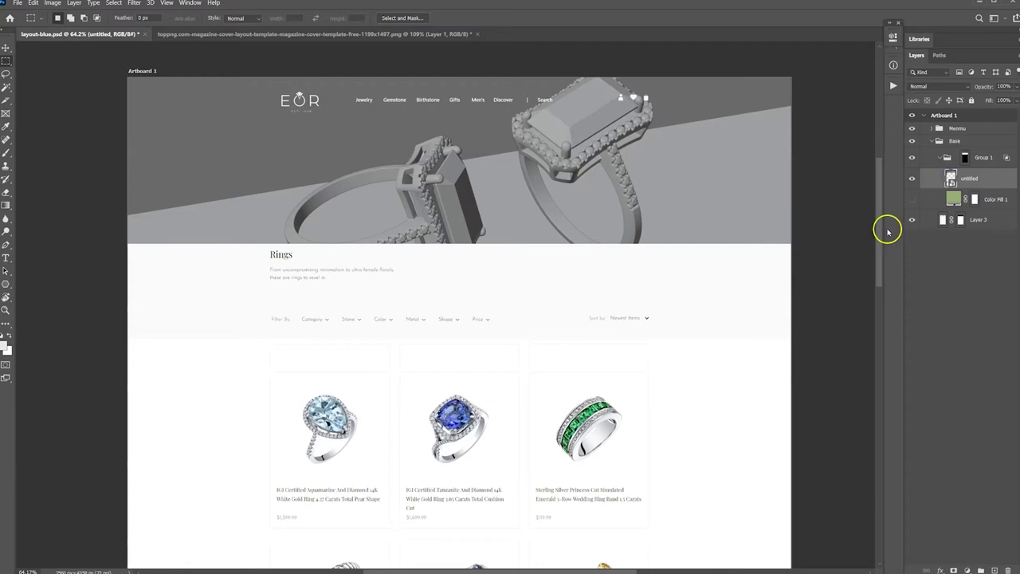
- Enlarge the ring image to about 122%, hide its layer, and marquee-select the banner
key("ctrl+t")
left_click_drag(672, 175, 685, 180)
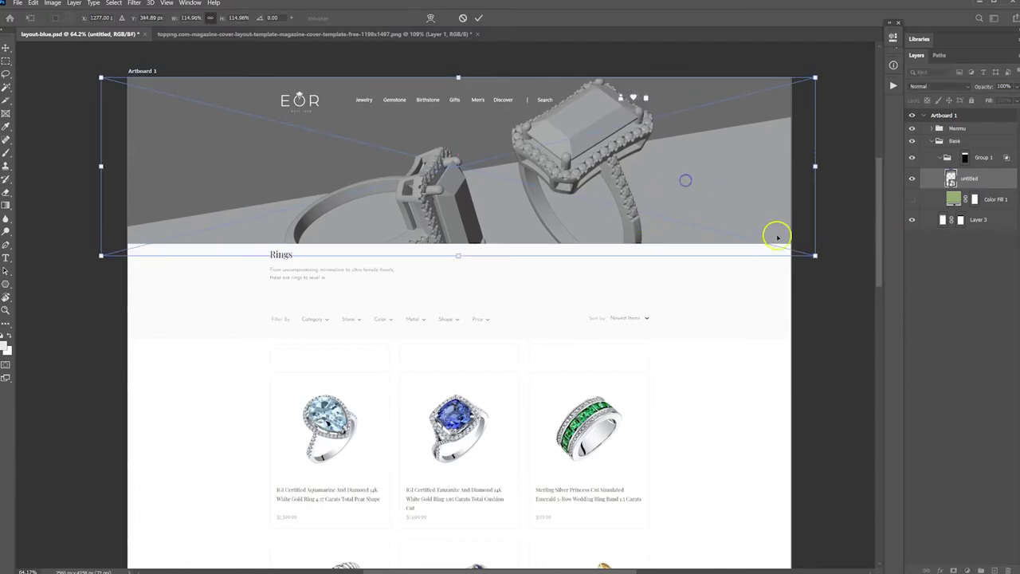
left_click_drag(814, 254, 858, 265)
mouse_move(767, 226)
left_mouse_down()
mouse_move(748, 212)
mouse_move(735, 209)
mouse_move(738, 217)
left_mouse_up()
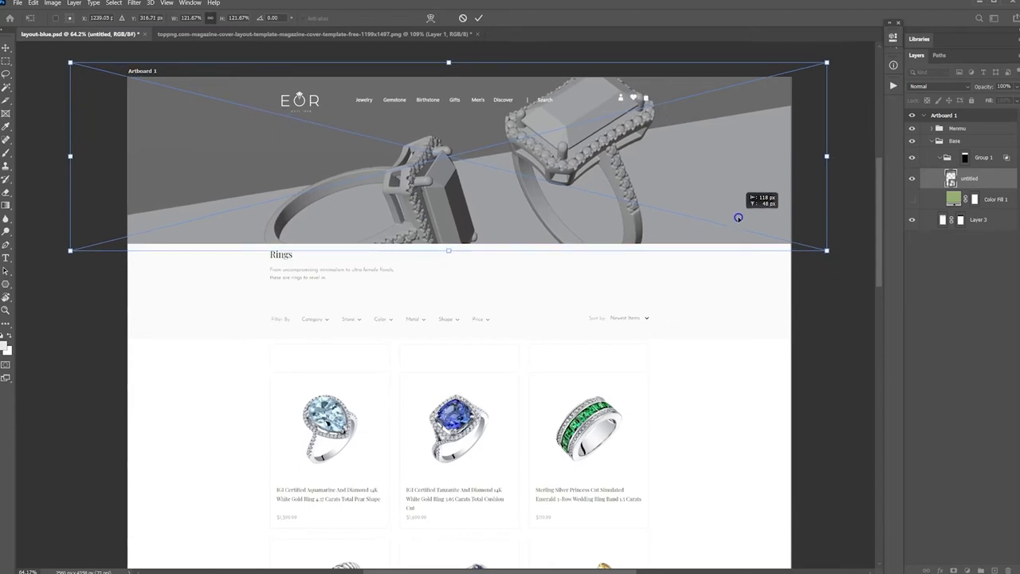
key("Return")
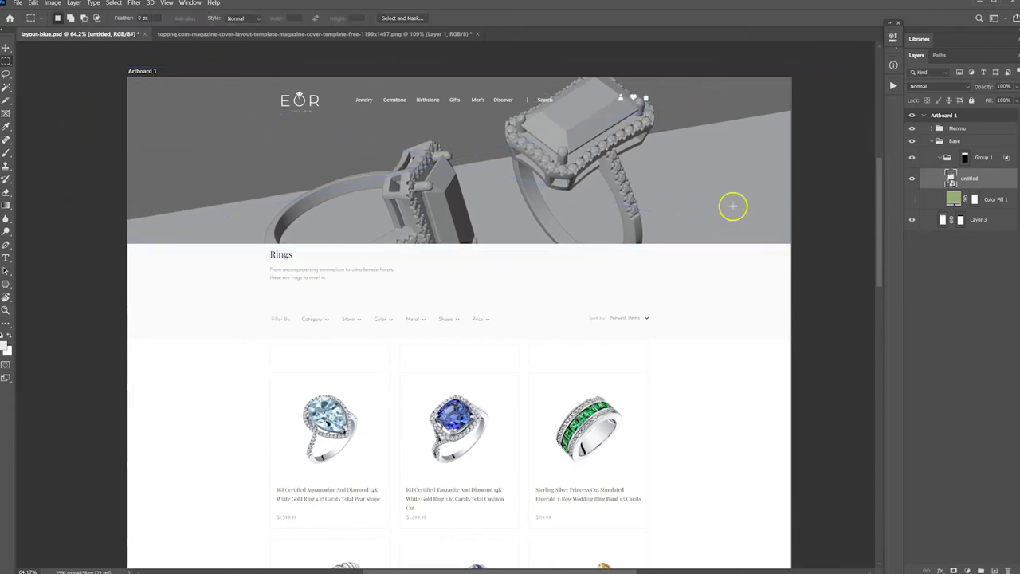
left_click(911, 178)
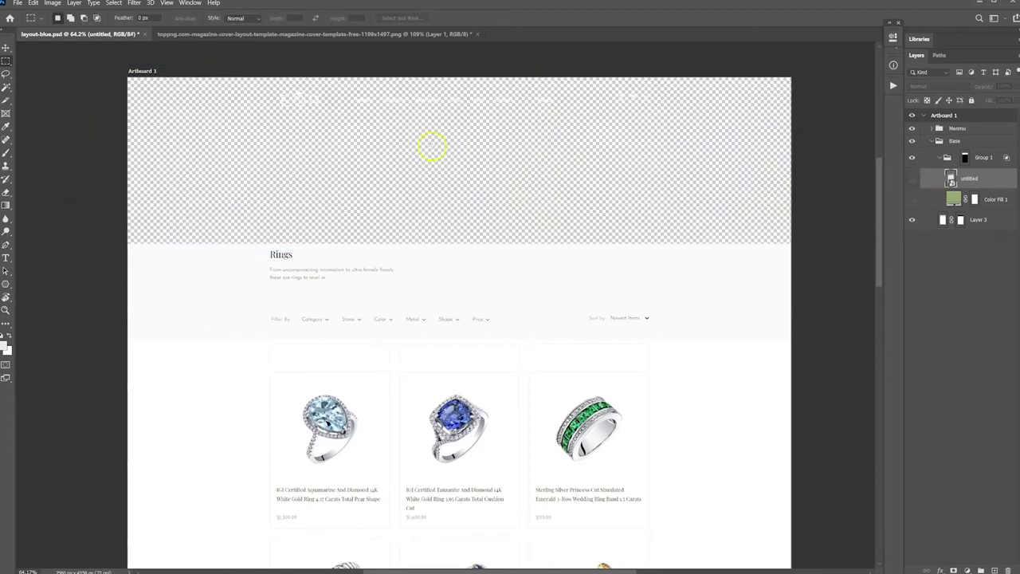
left_click_drag(132, 63, 810, 239)
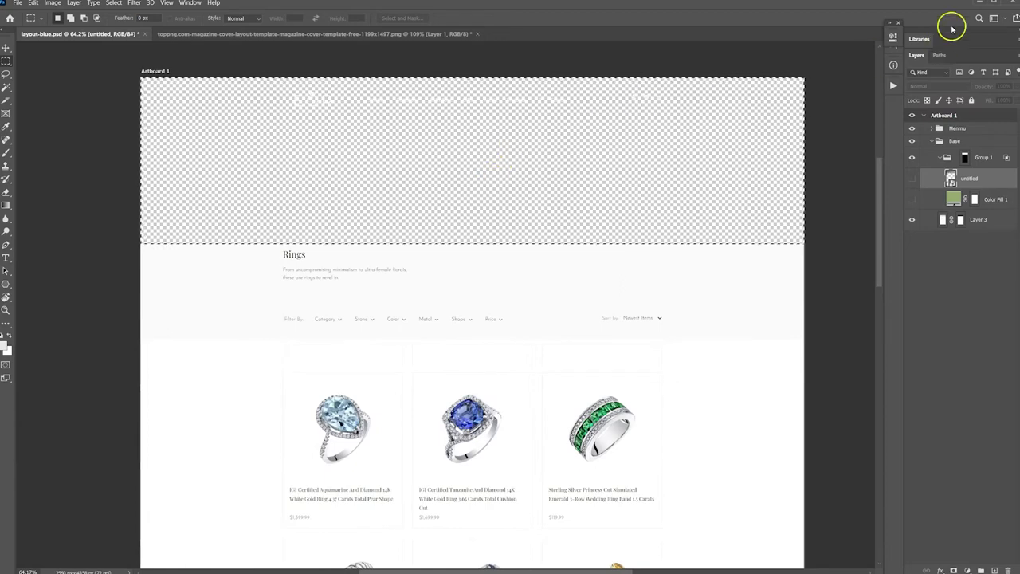
- Switch to Blender and drop the header PNG into the viewport as an image empty
left_click(970, 6)
left_click(459, 96)
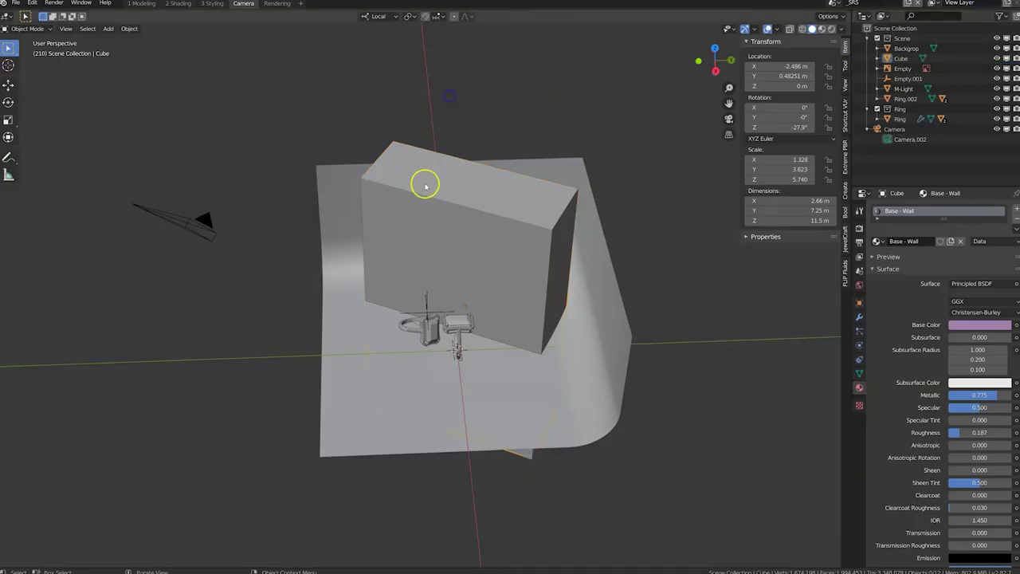
left_click(425, 184)
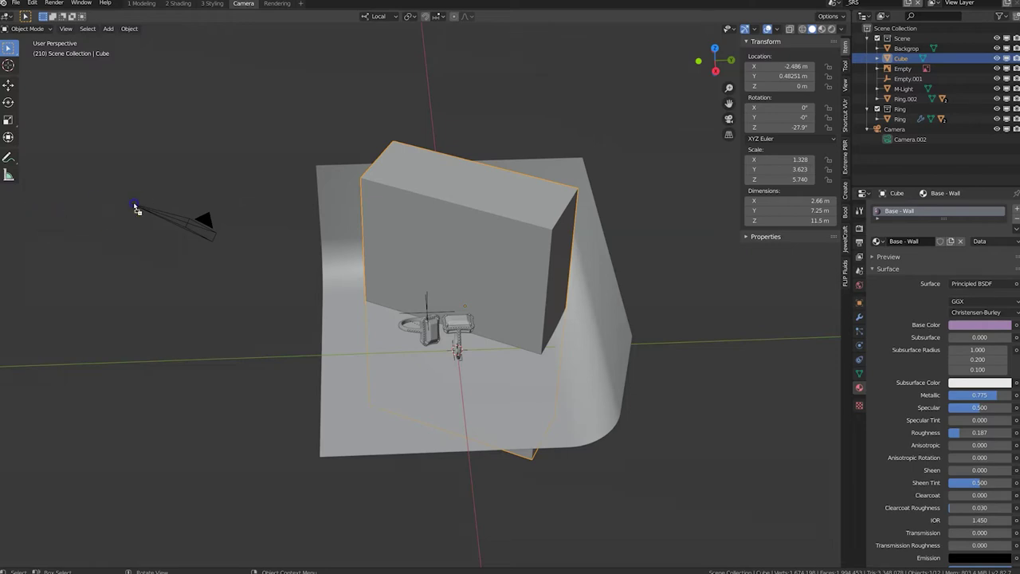
left_click_drag(135, 208, 298, 255)
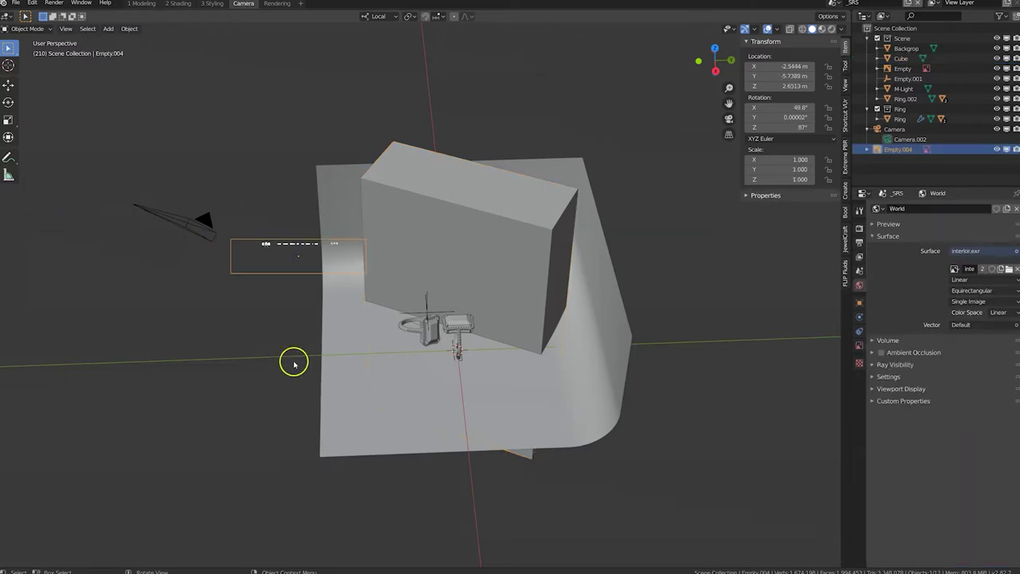
- Orbit and zoom around the scene, then select the camera to check its lens
mouse_move(289, 262)
middle_mouse_down()
mouse_move(311, 273)
mouse_move(316, 303)
middle_mouse_up()
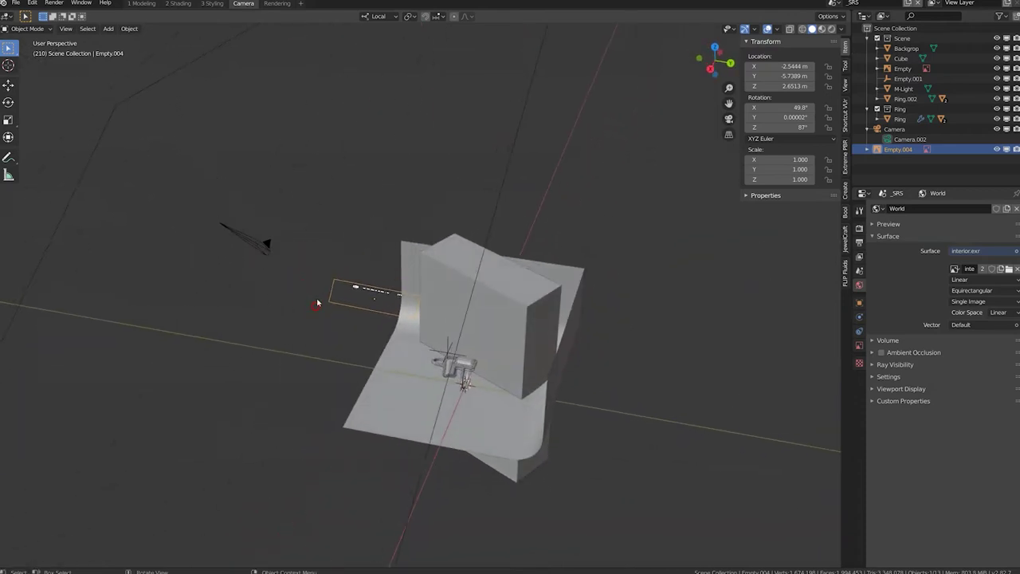
scroll(316, 303, "up", 2)
scroll(366, 303, "up", 4)
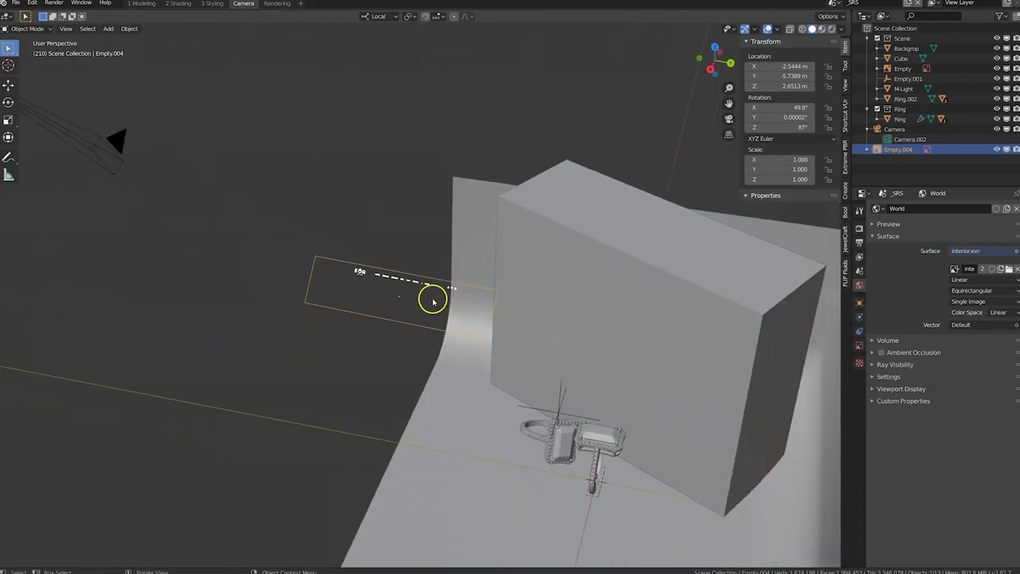
scroll(433, 300, "down", 2)
scroll(433, 301, "down", 2)
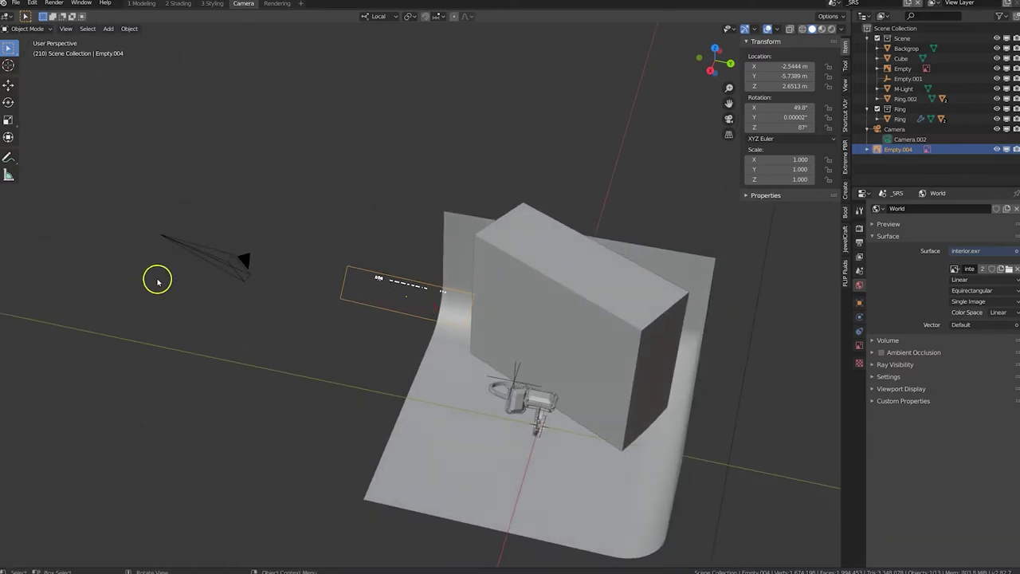
mouse_move(375, 287)
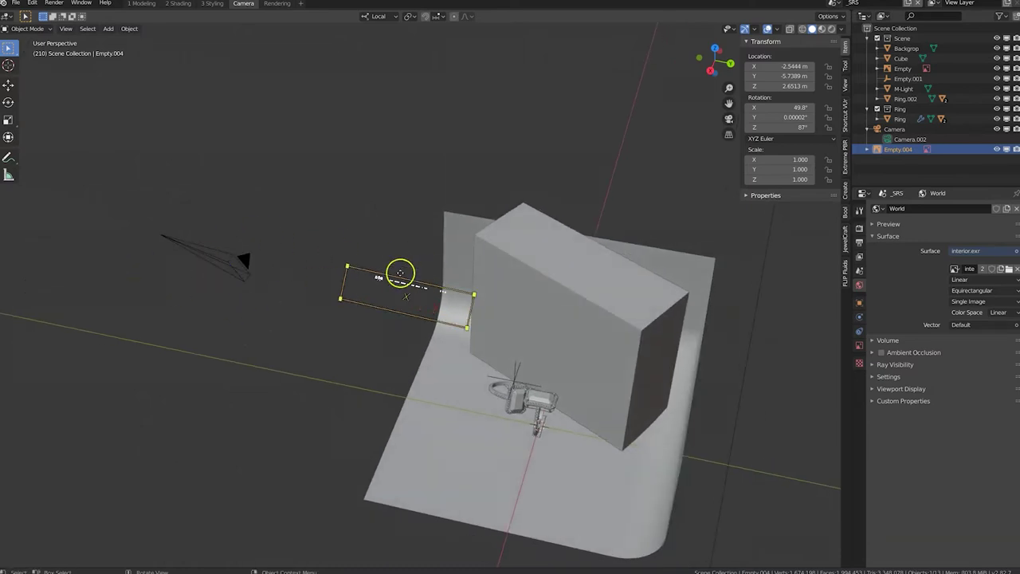
left_click(242, 268)
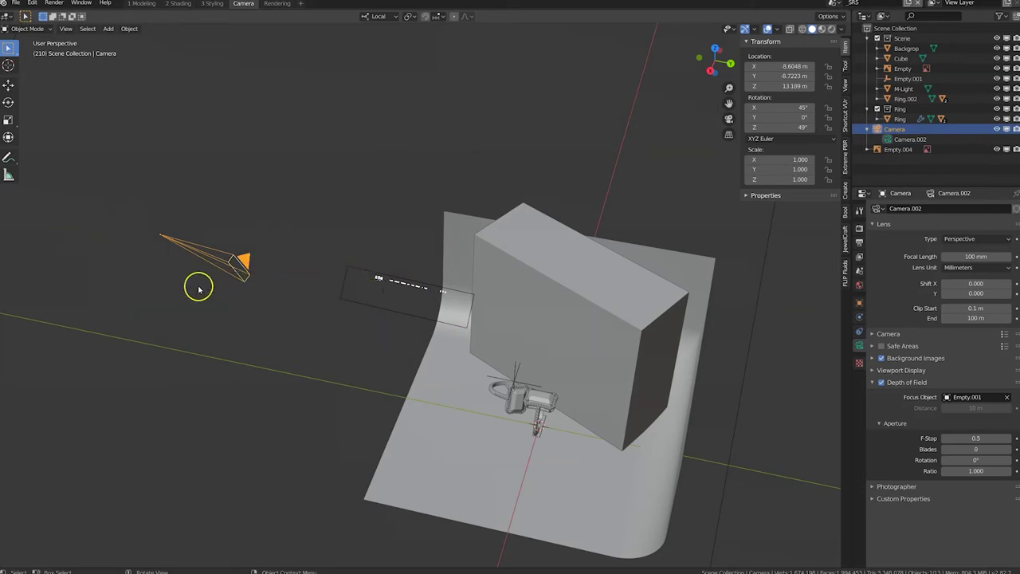
- Toggle between the camera and header image, ending with Empty.004 selected
left_click(289, 261)
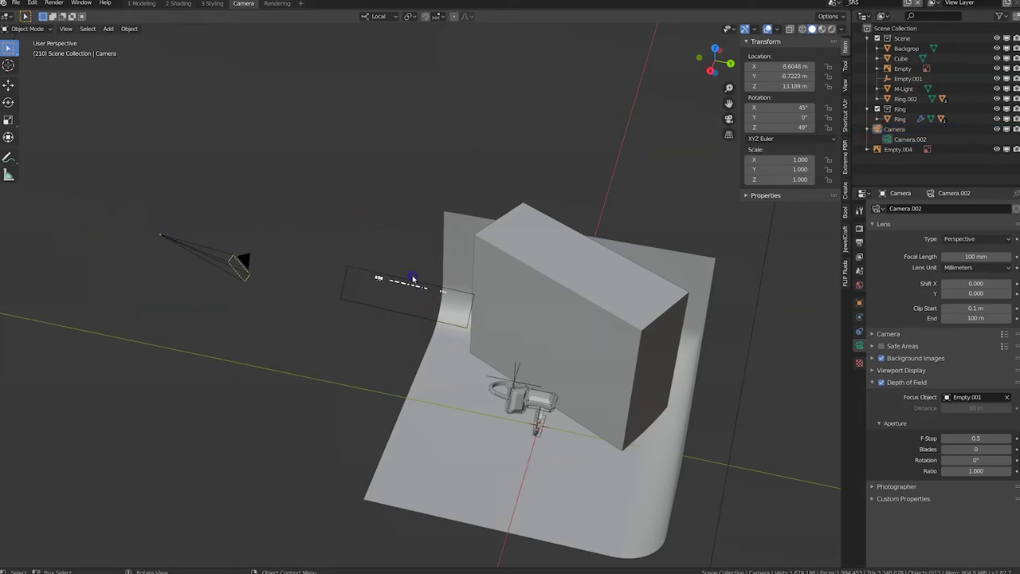
left_click(412, 280)
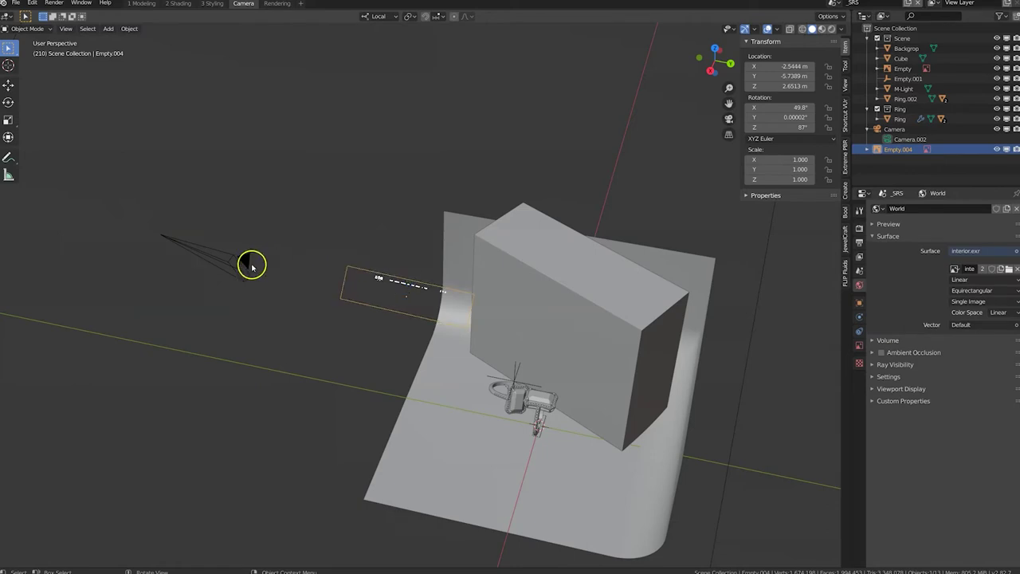
left_click(248, 262)
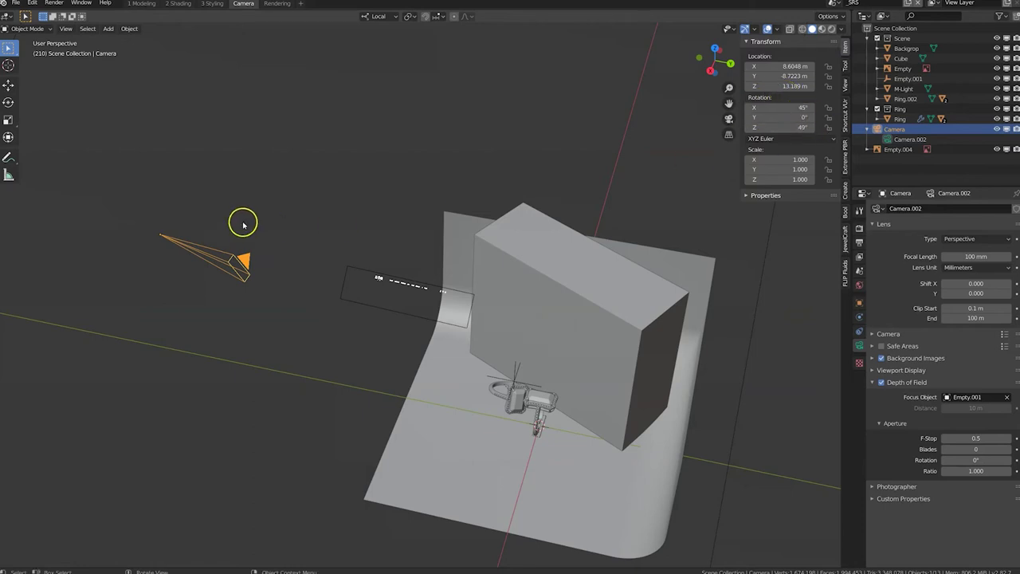
left_click(383, 280)
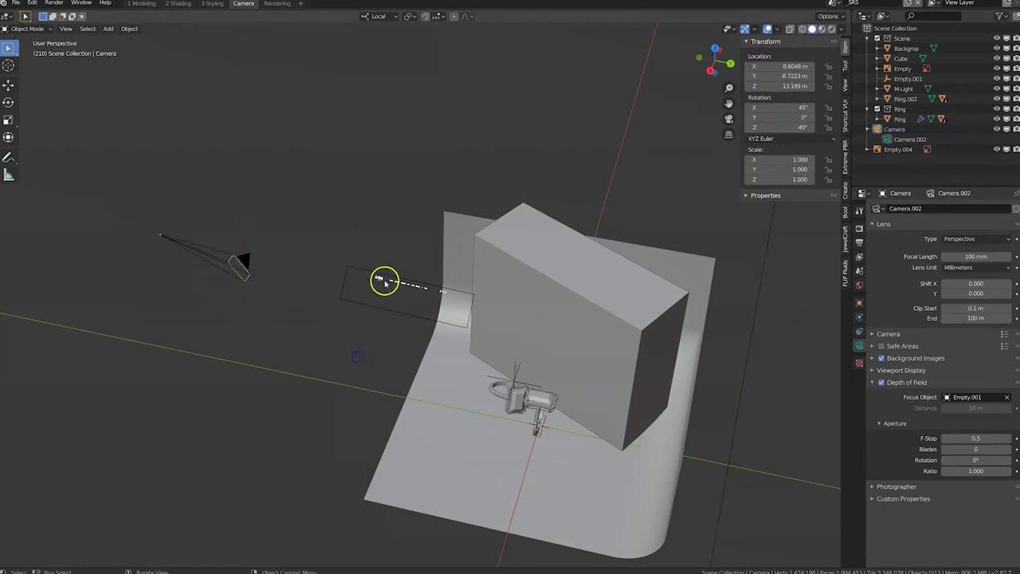
- Set Empty.004's rotation to X 45° and Z 49° in the N panel
left_click(794, 108)
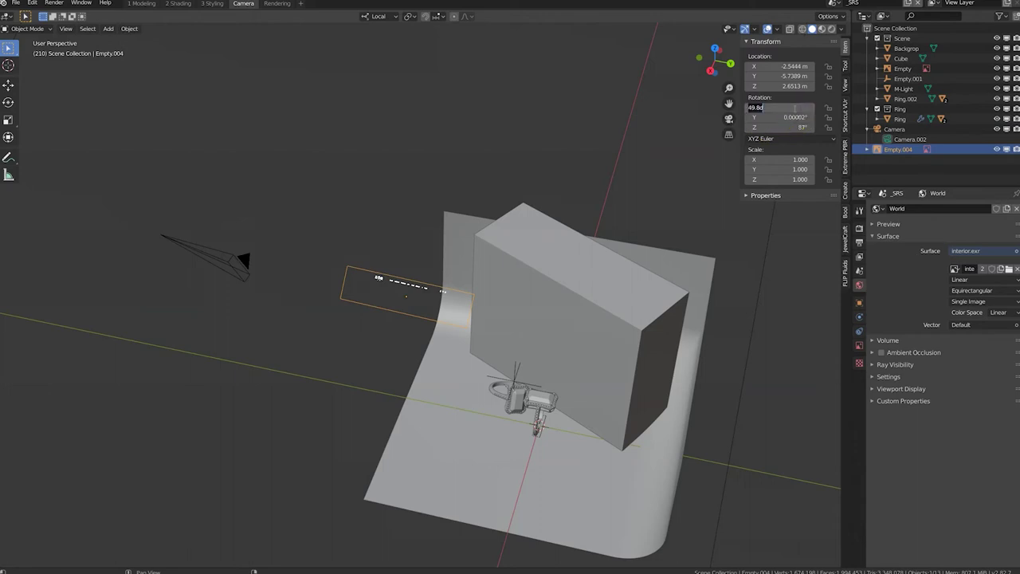
key("Tab")
key("Tab")
key("Return")
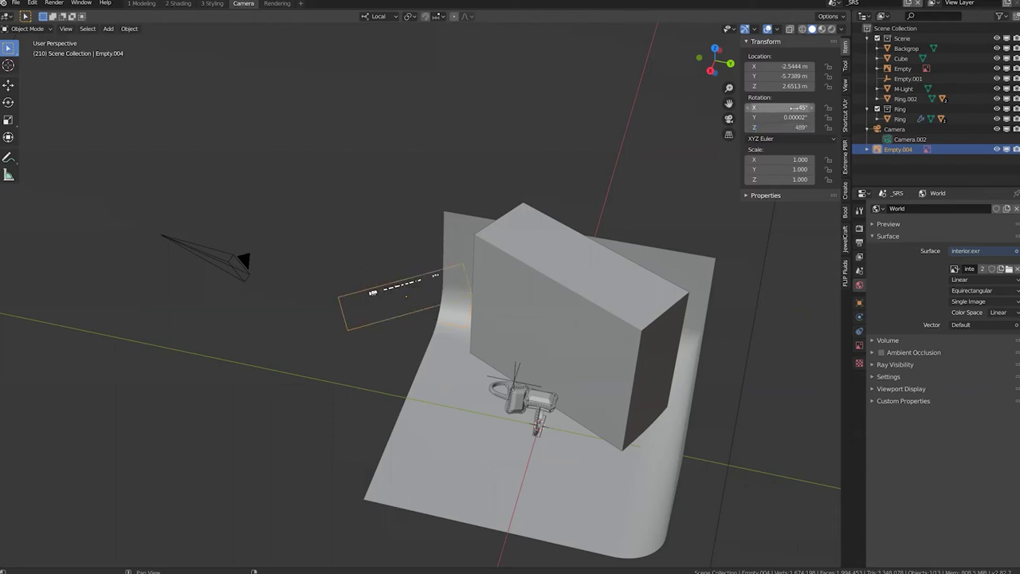
left_click(793, 127)
type("49")
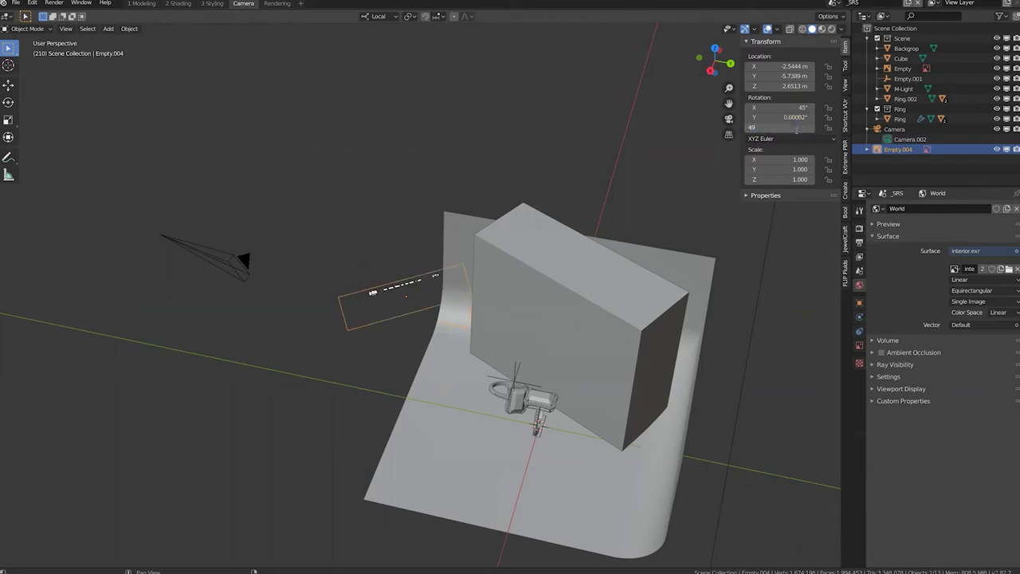
key("Return")
left_click(519, 94)
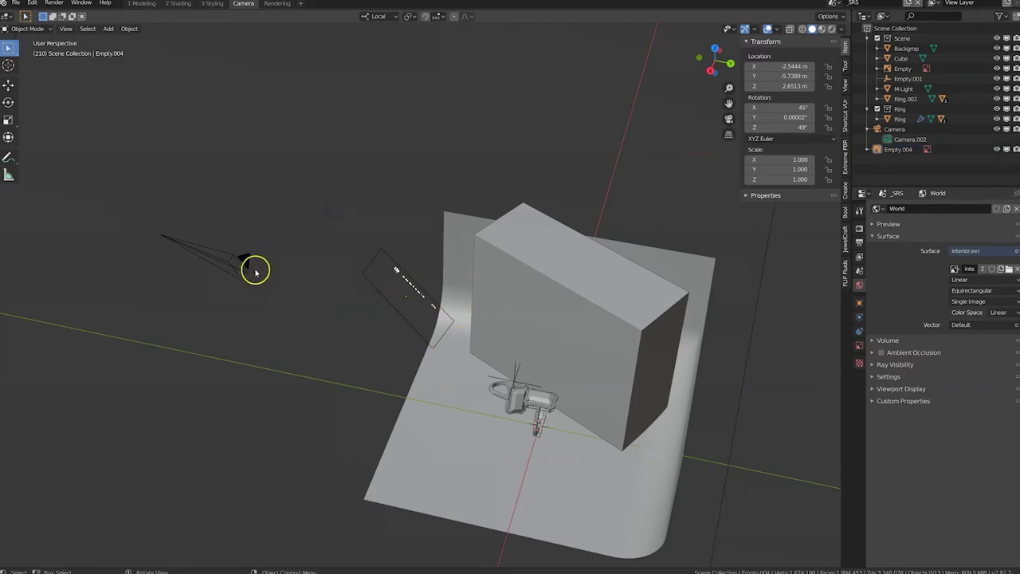
- Orbit the scene to get a clear view of the header image frame
left_click(255, 271)
left_click(410, 283, "shift")
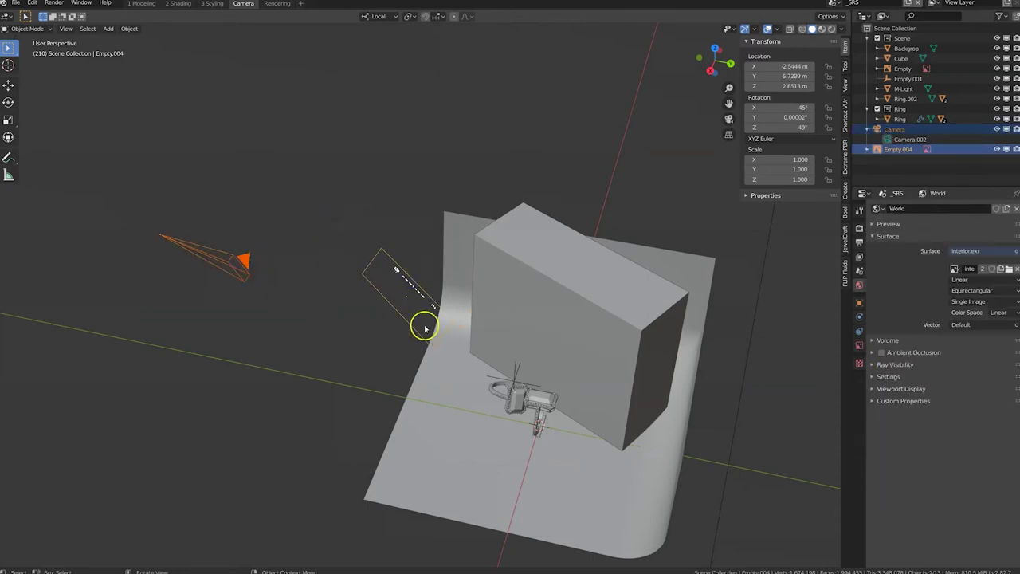
left_click(305, 176)
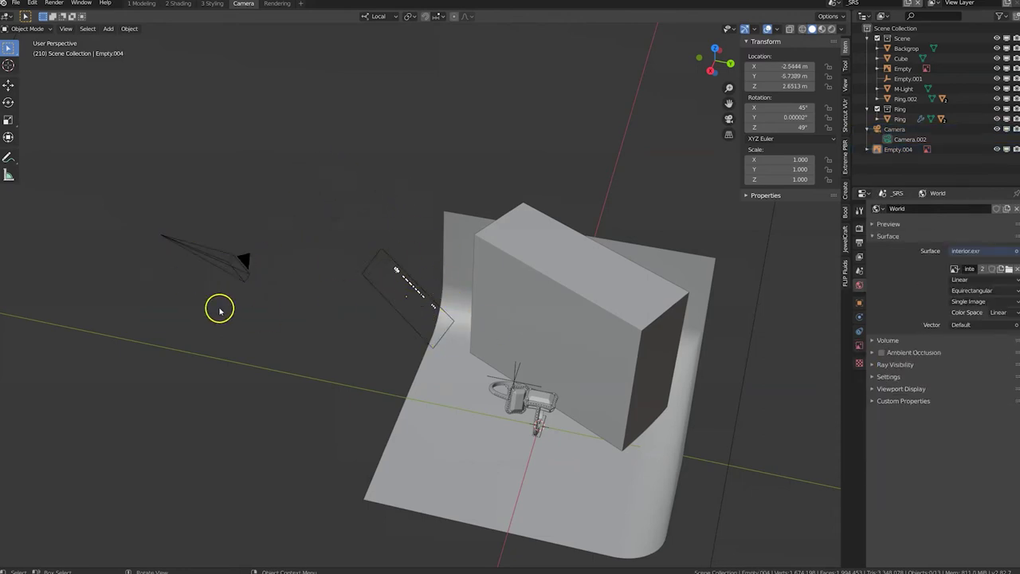
mouse_move(219, 309)
middle_mouse_down()
mouse_move(302, 316)
mouse_move(319, 298)
mouse_move(303, 334)
mouse_move(293, 325)
mouse_move(467, 364)
middle_mouse_up()
mouse_move(565, 323)
middle_mouse_down()
mouse_move(501, 292)
mouse_move(505, 276)
middle_mouse_up()
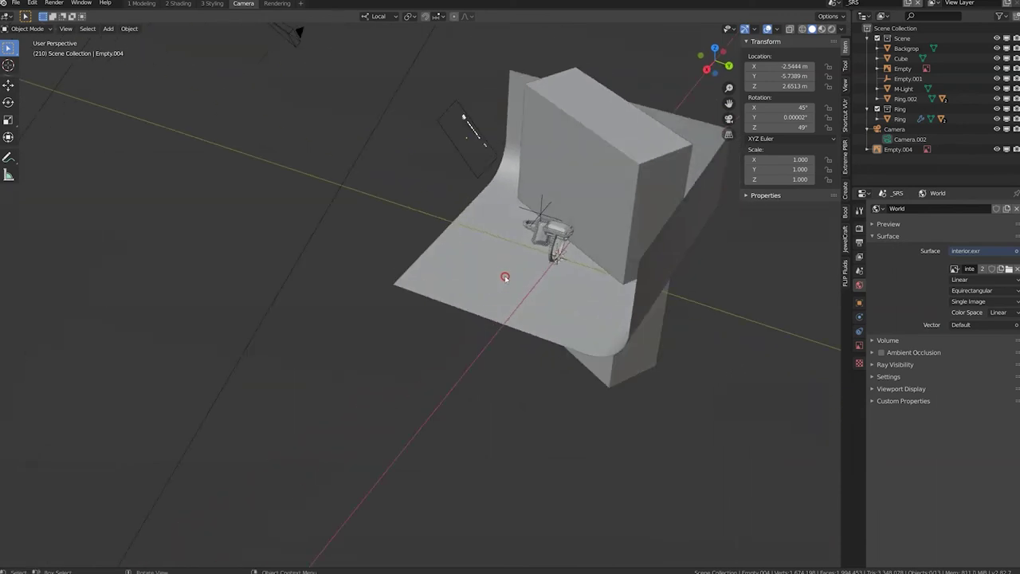
mouse_move(460, 209)
middle_mouse_down()
mouse_move(439, 314)
mouse_move(450, 322)
middle_mouse_up()
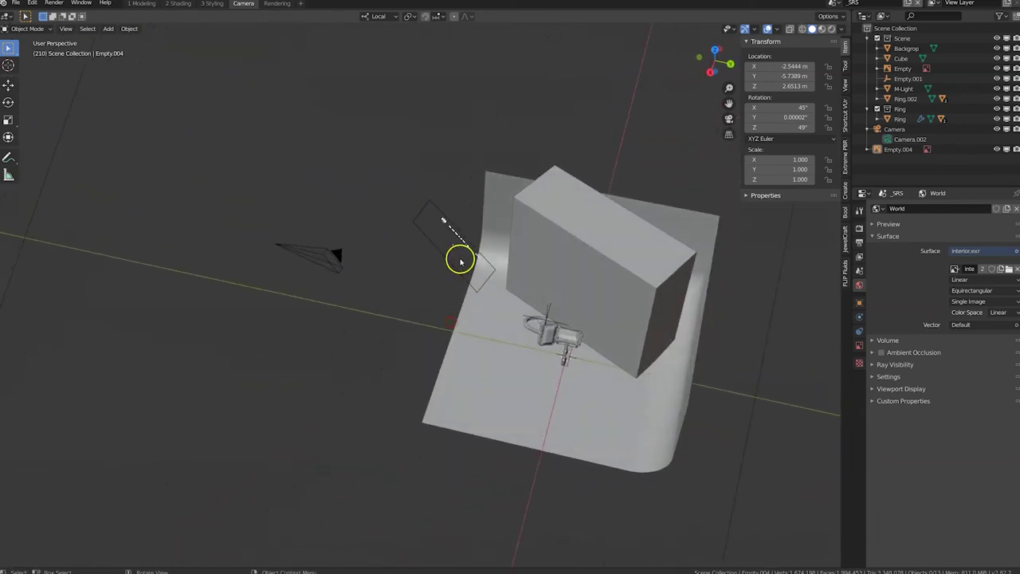
left_click(444, 208)
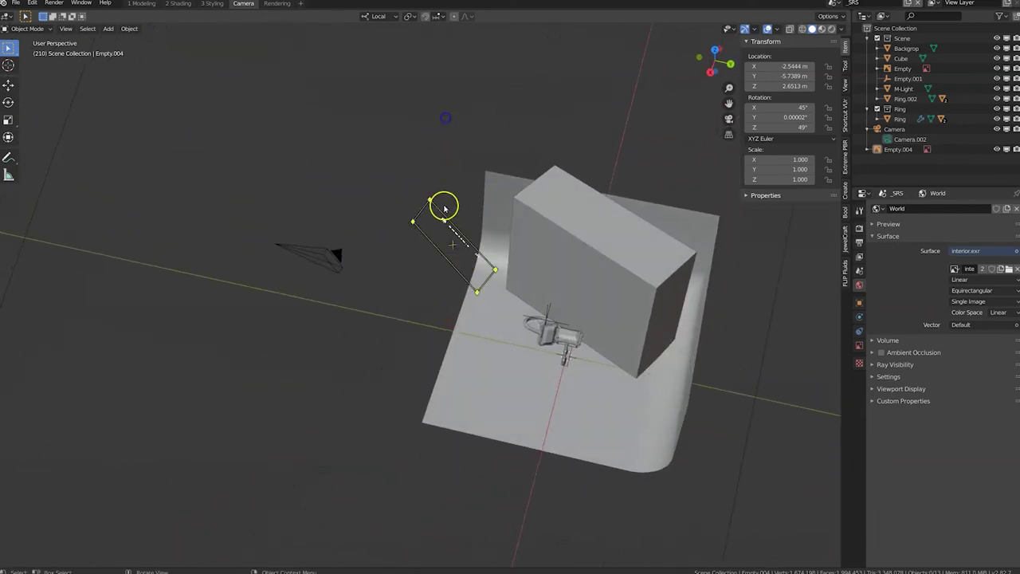
left_click(442, 156)
middle_click_drag(341, 250, 443, 224)
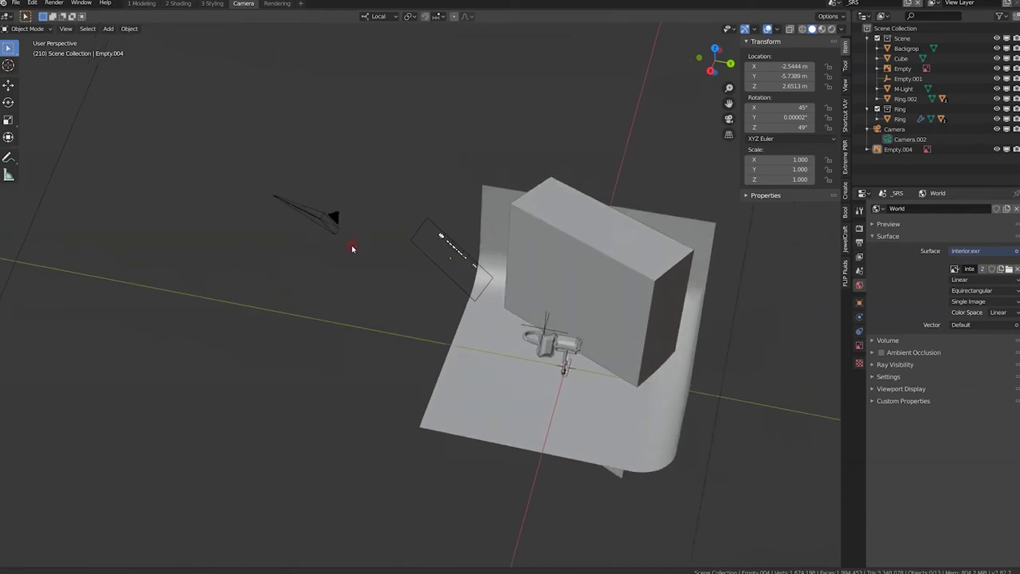
- Align Empty.004 to the camera's location with Align Objects, then reselect it
left_click(458, 230)
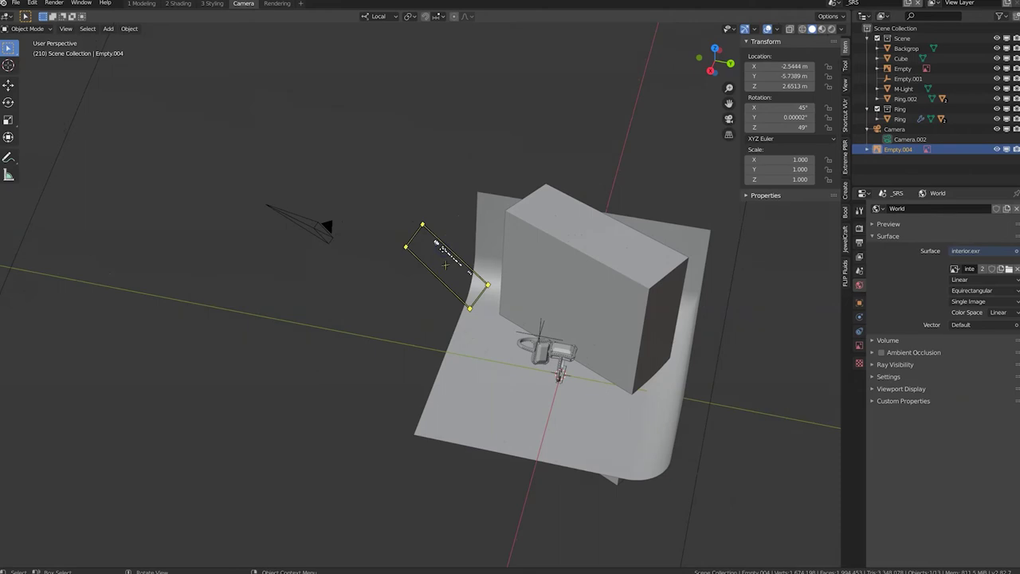
left_click(328, 228)
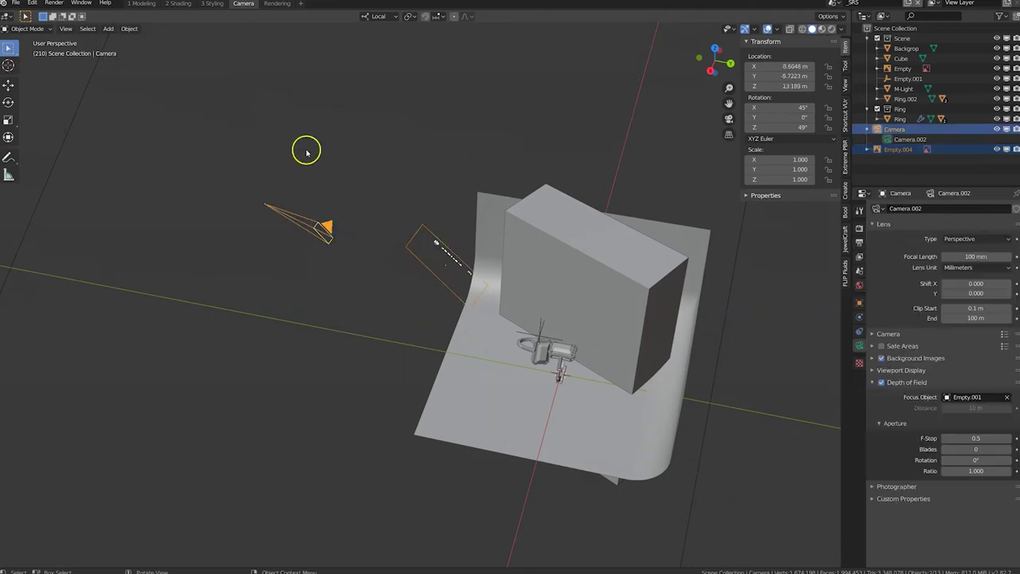
left_click(128, 29)
mouse_move(145, 40)
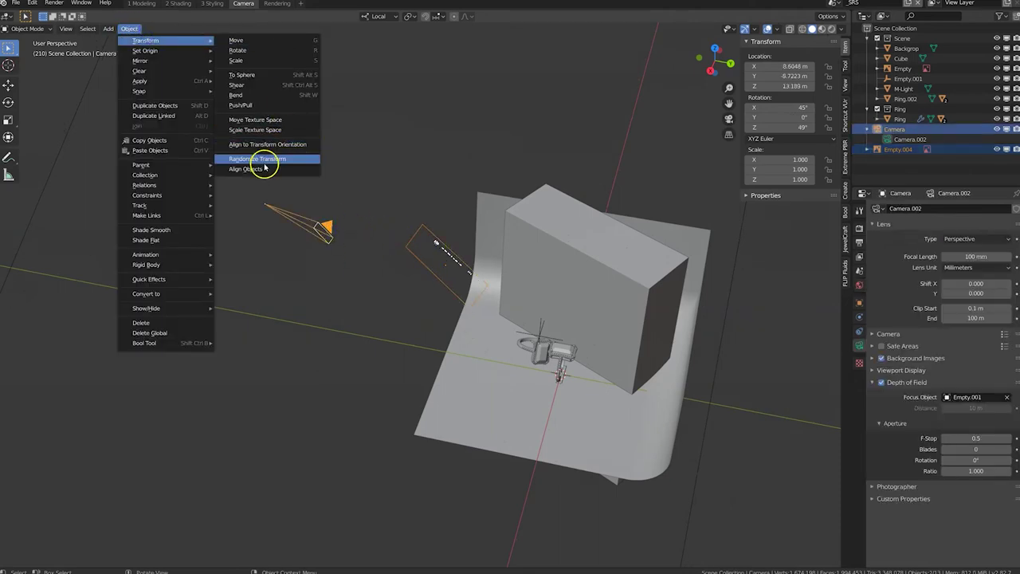
left_click(265, 168)
mouse_move(306, 181)
middle_mouse_down()
mouse_move(362, 191)
mouse_move(335, 211)
mouse_move(335, 173)
mouse_move(287, 177)
mouse_move(273, 191)
middle_mouse_up()
left_click(293, 168)
left_click(227, 171)
- Move Empty.004 3.53 m in front of the camera along its local Z axis
left_click(238, 165)
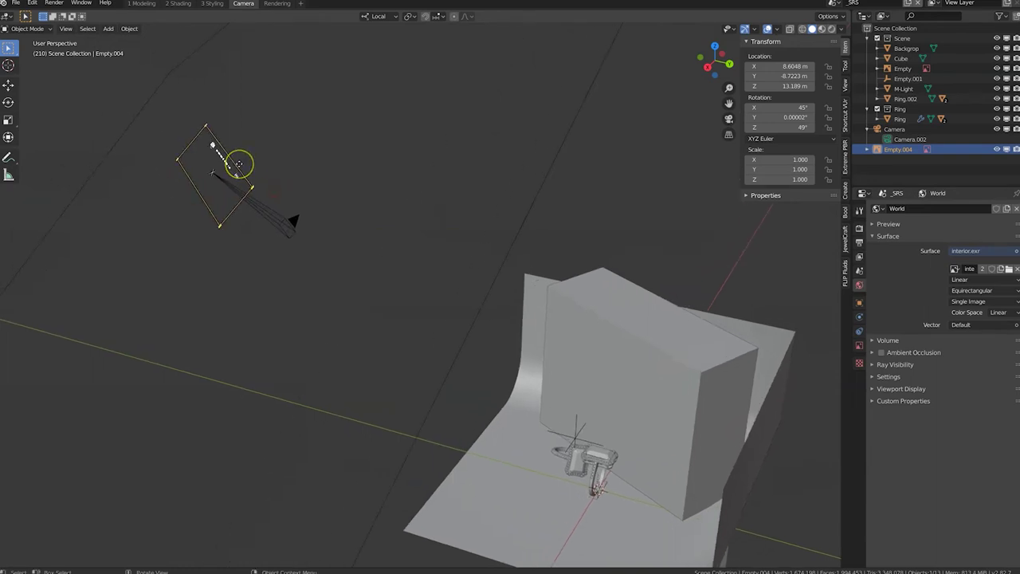
key("g")
key("z")
key("z")
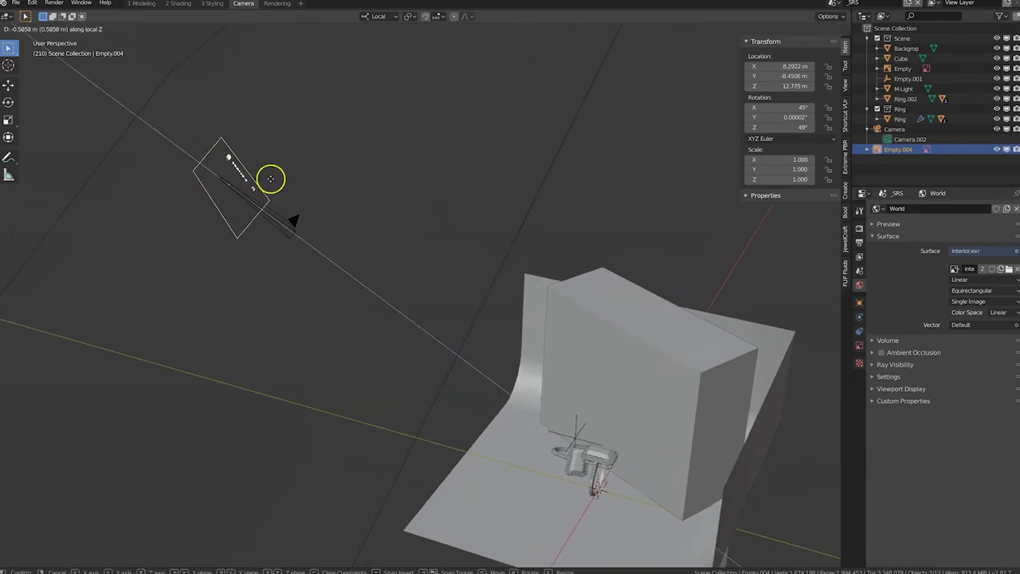
left_click(348, 217)
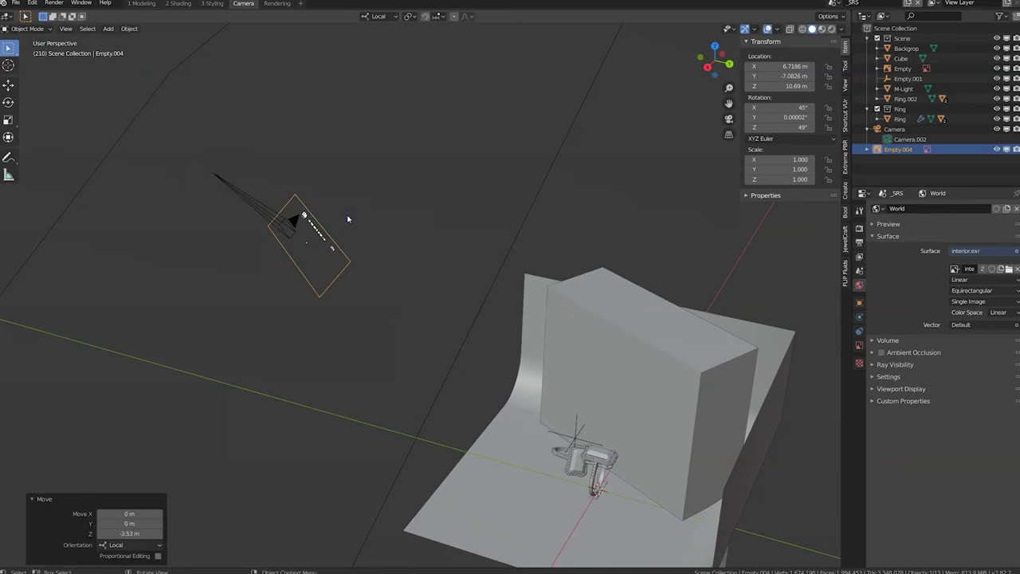
- In camera view, scale the header image to 0.256 so it spans the frame
key("KP_0")
scroll(348, 220, "down", 3)
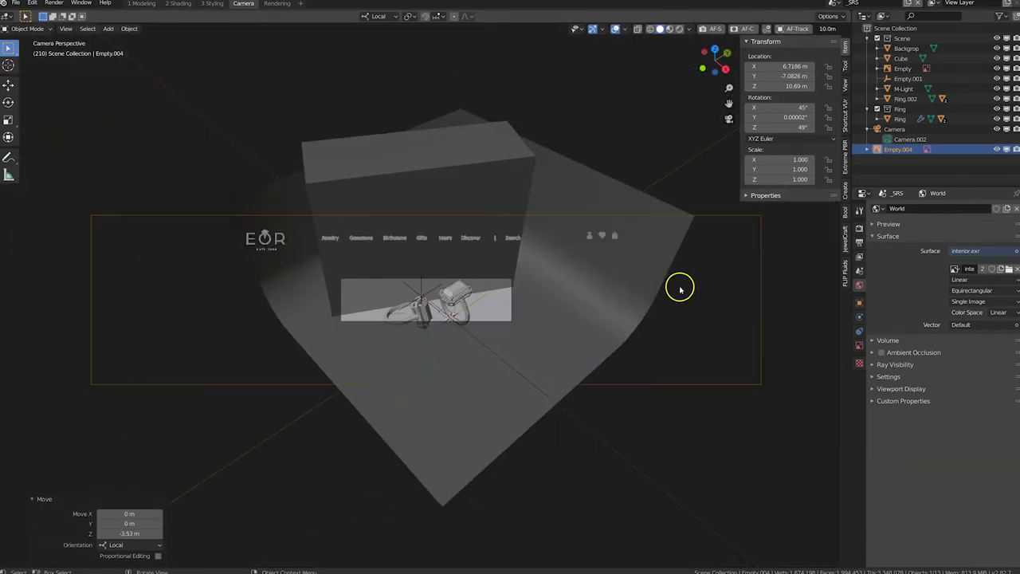
key("s")
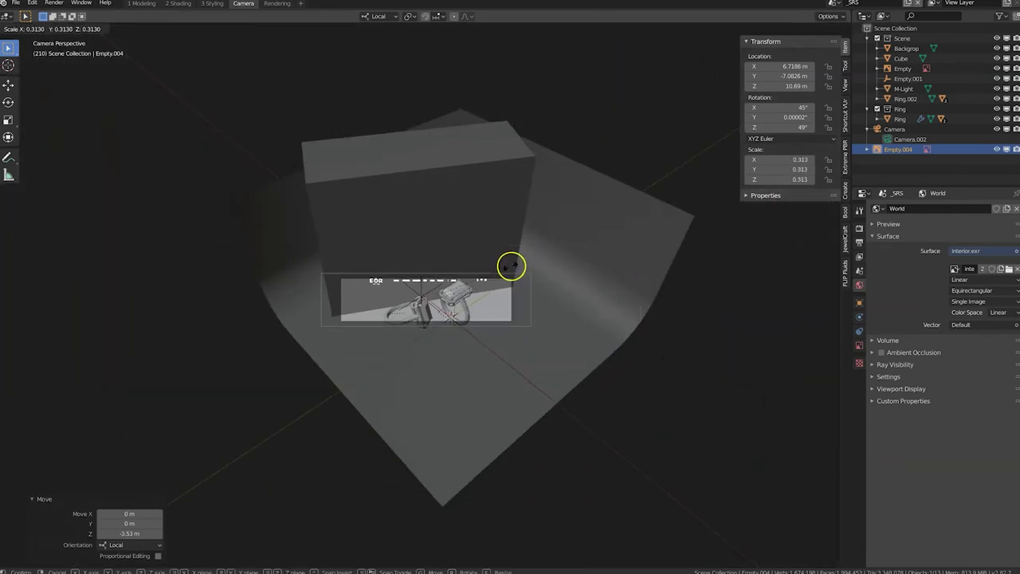
left_click(494, 275)
scroll(478, 277, "up", 2)
scroll(460, 281, "up", 3)
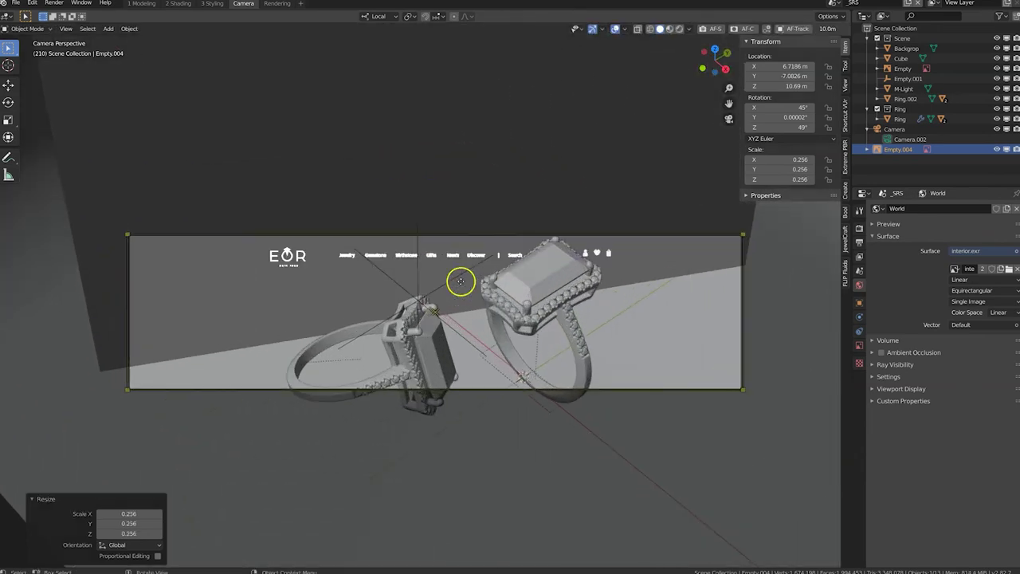
scroll(460, 281, "up", 1)
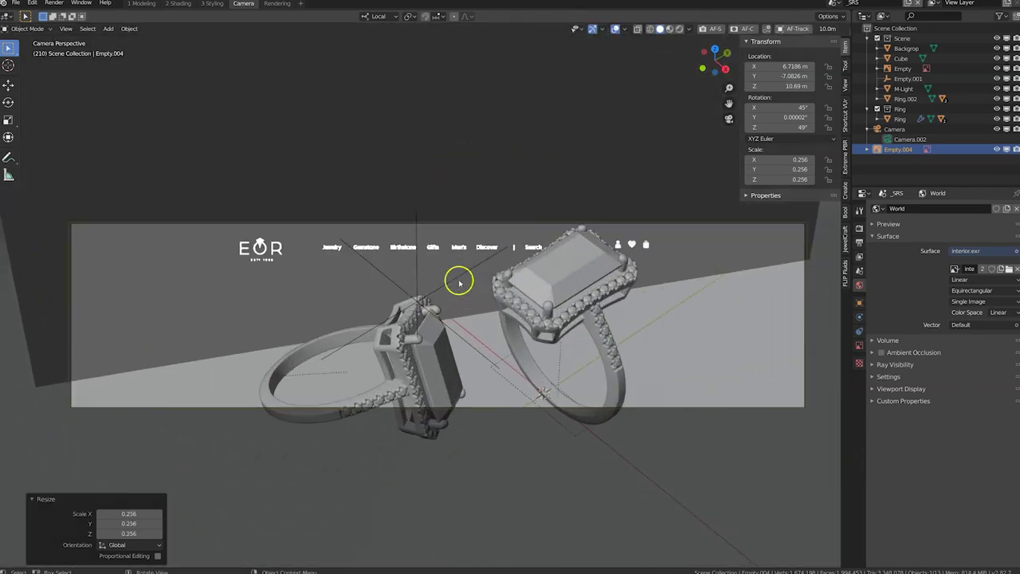
left_click(277, 4)
- Start the live render preview and nudge the purple-stone ring slightly lower and closer
left_click(785, 243)
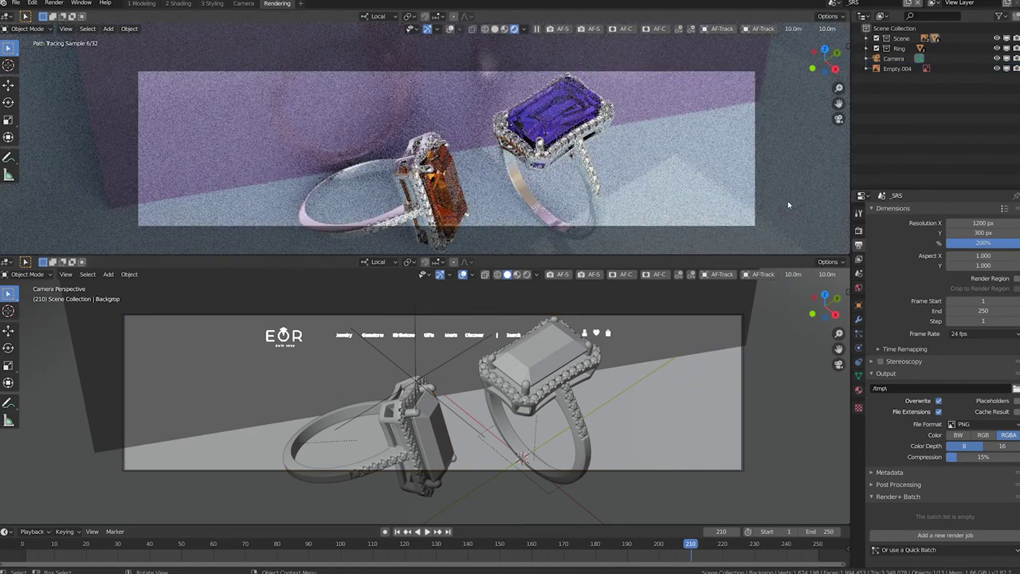
left_click(530, 372)
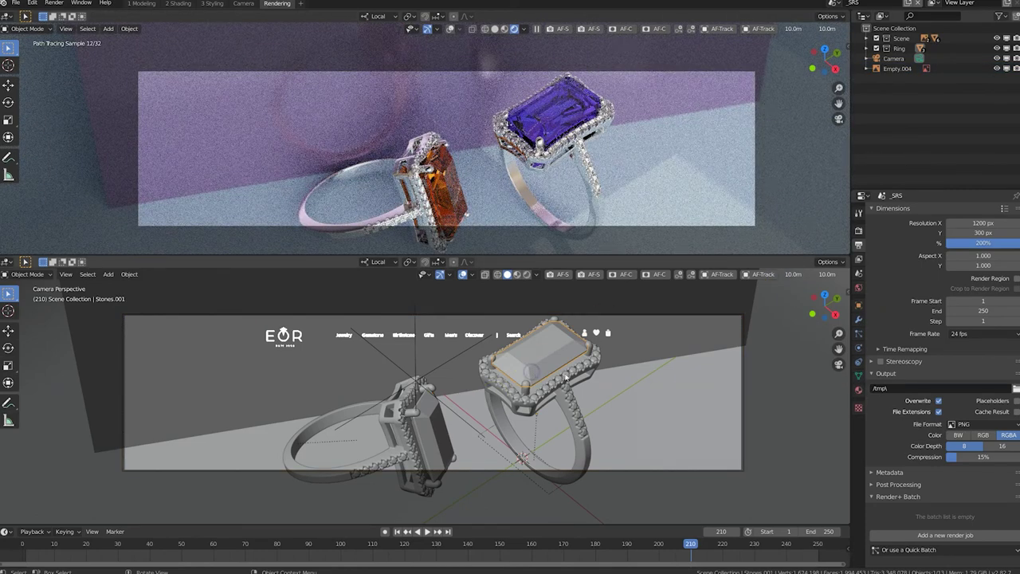
left_click(578, 440)
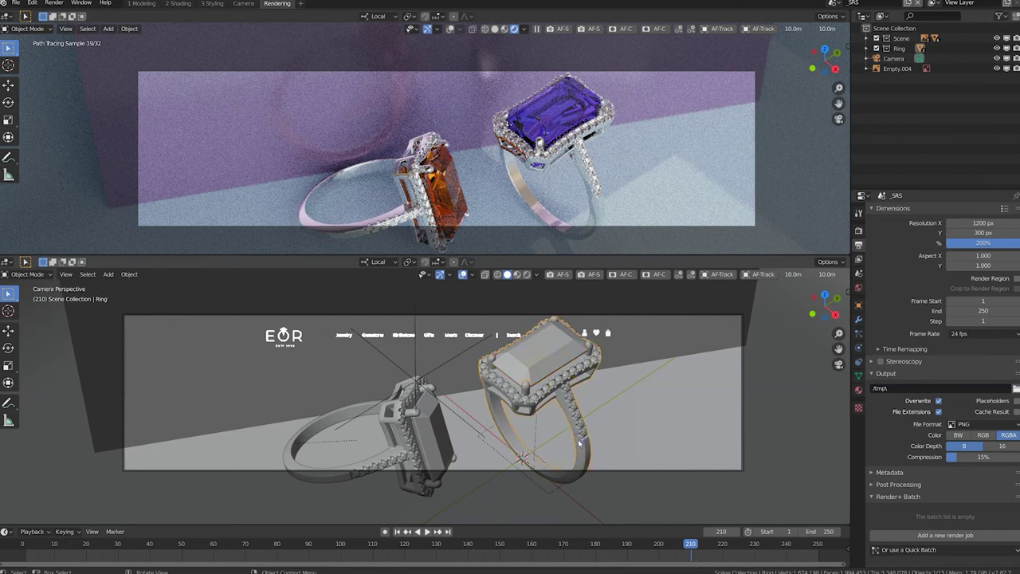
left_click_drag(580, 443, 576, 445)
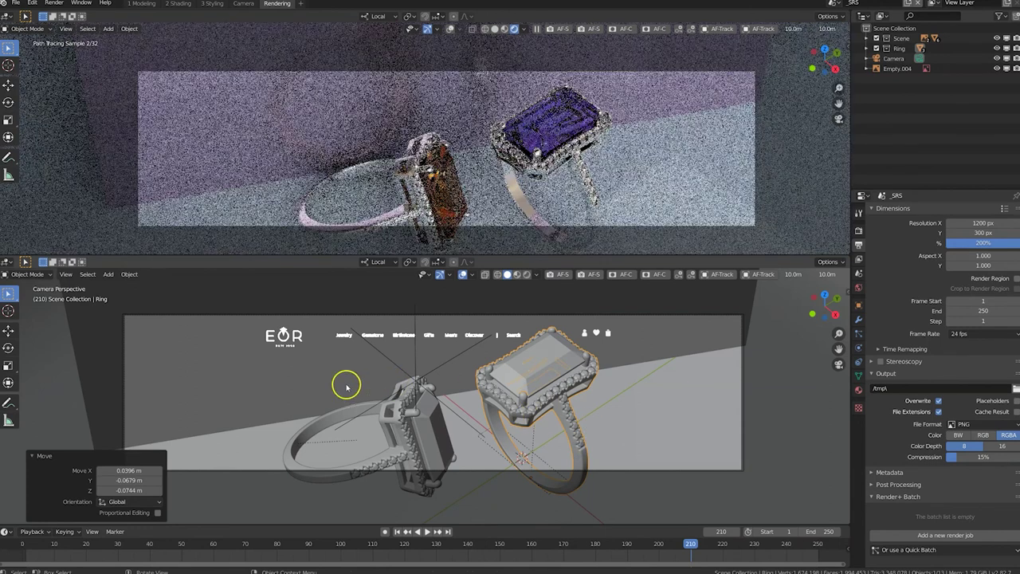
left_click(779, 308)
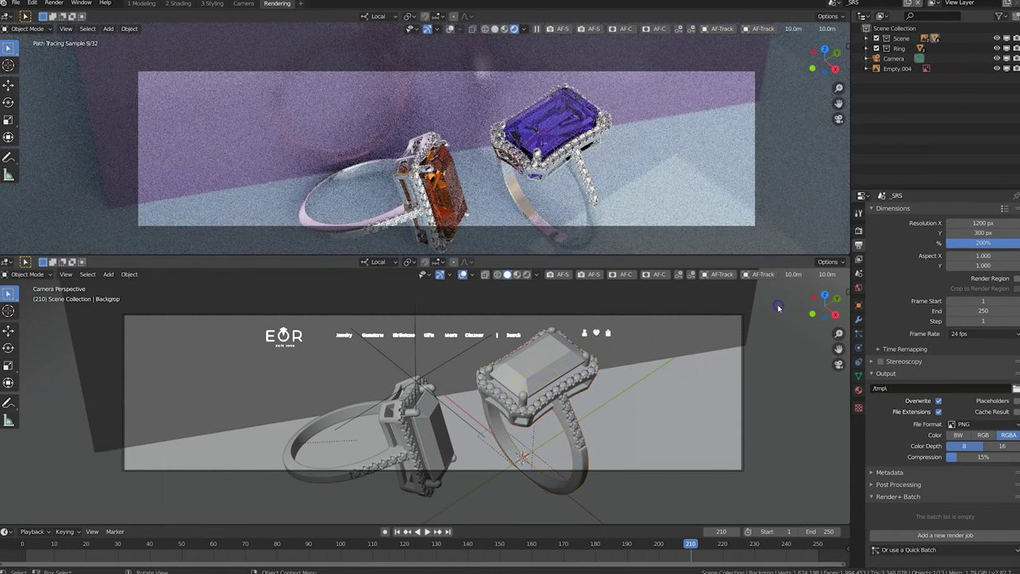